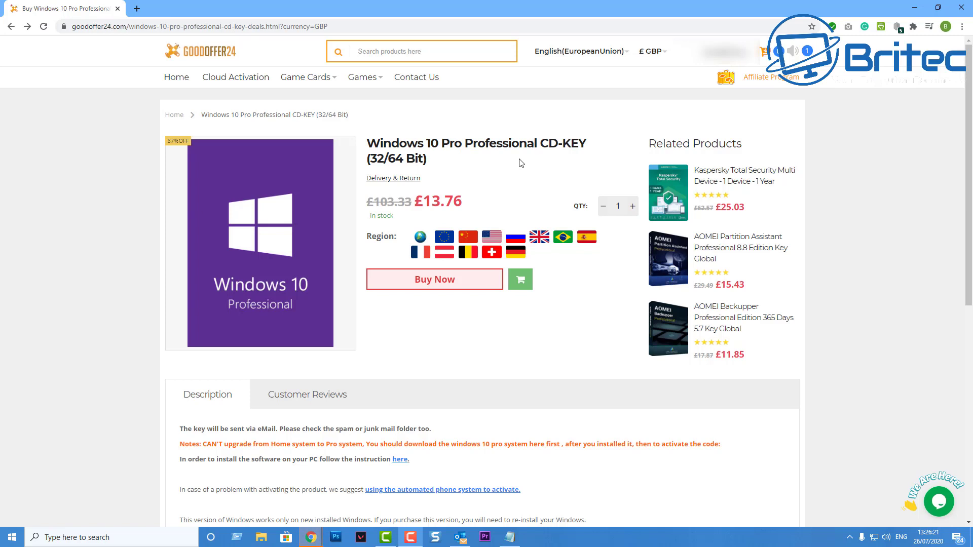
- Begin checkout for the Windows 10 Pro CD-KEY and apply promotion code BR09
mouse_move(708, 64)
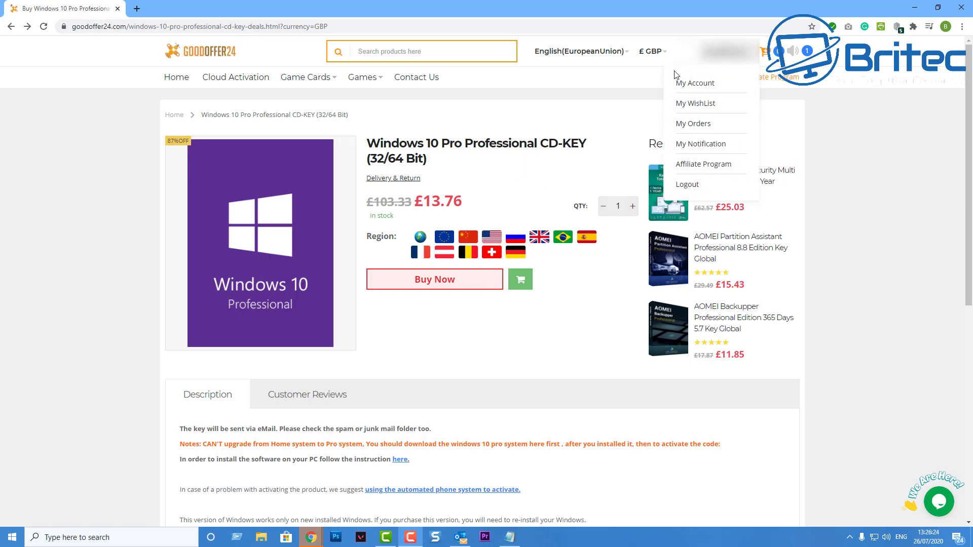
left_click(434, 288)
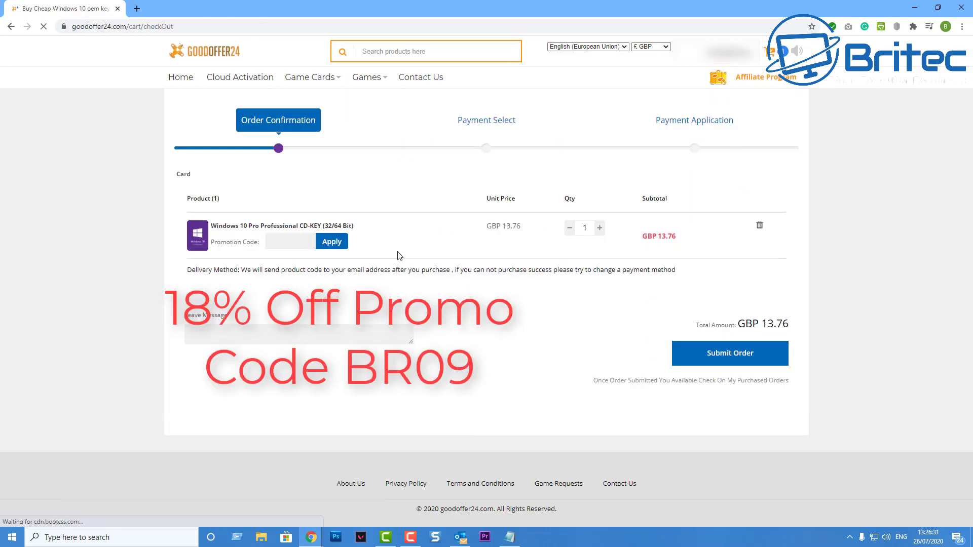
left_click(282, 242)
type("B")
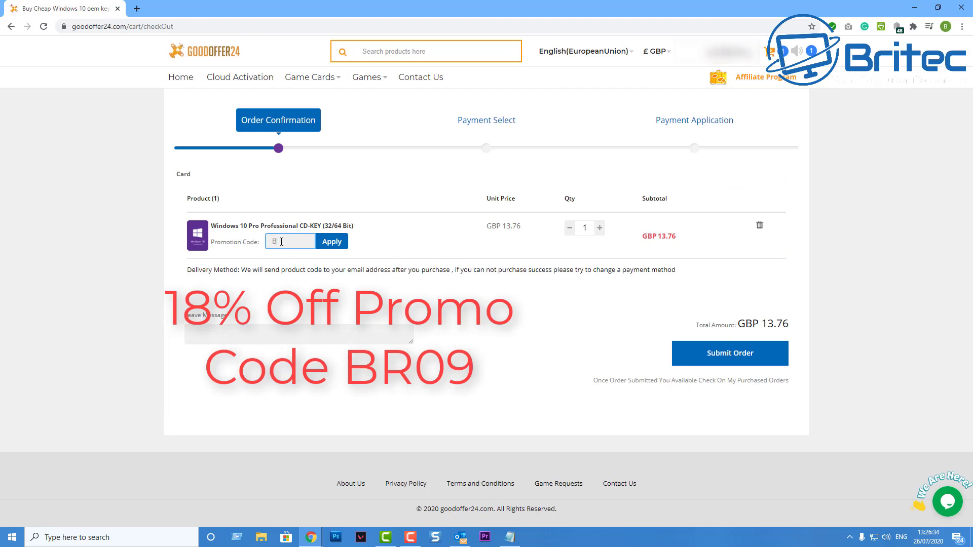
type("R09")
left_click(332, 241)
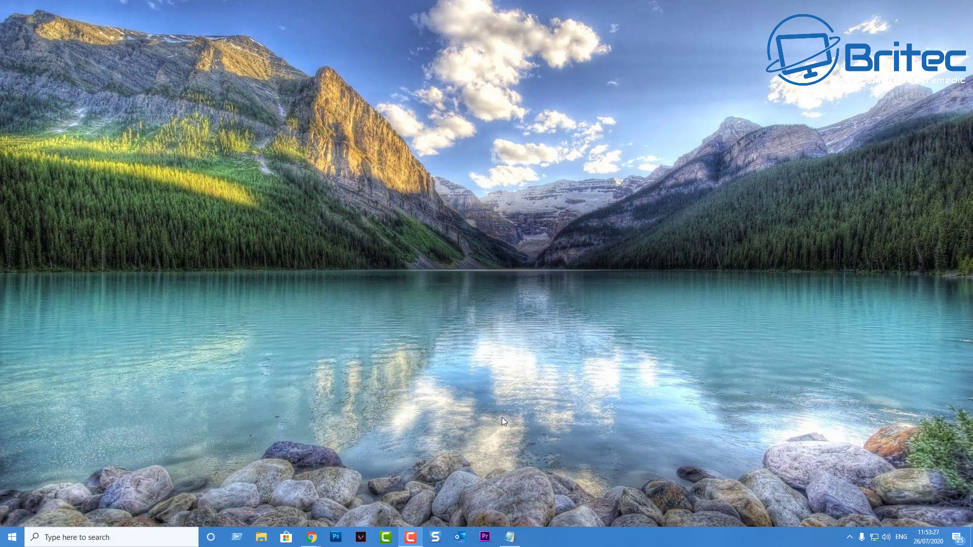
- Open Windows Settings from the Start menu and go to Network & Internet status
left_click(9, 538)
left_click(13, 493)
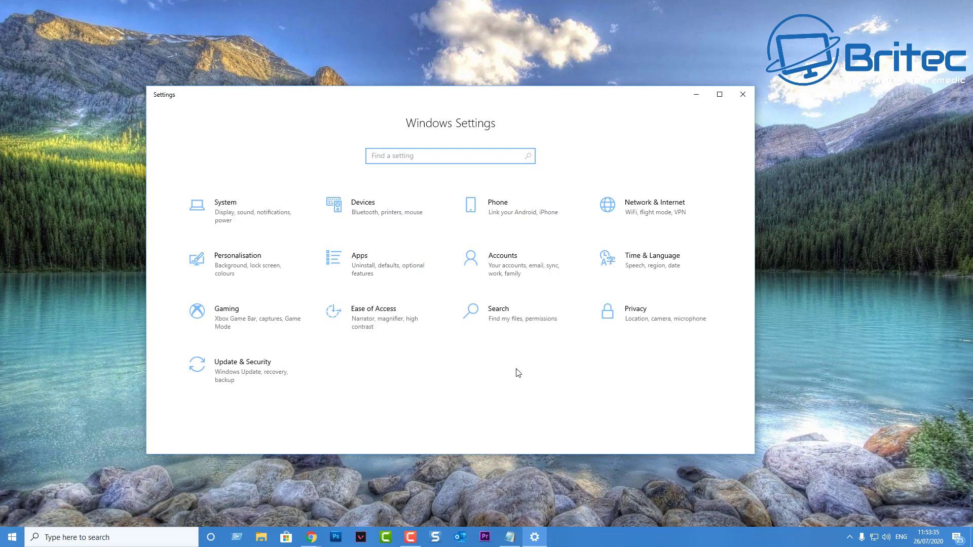
left_click(631, 207)
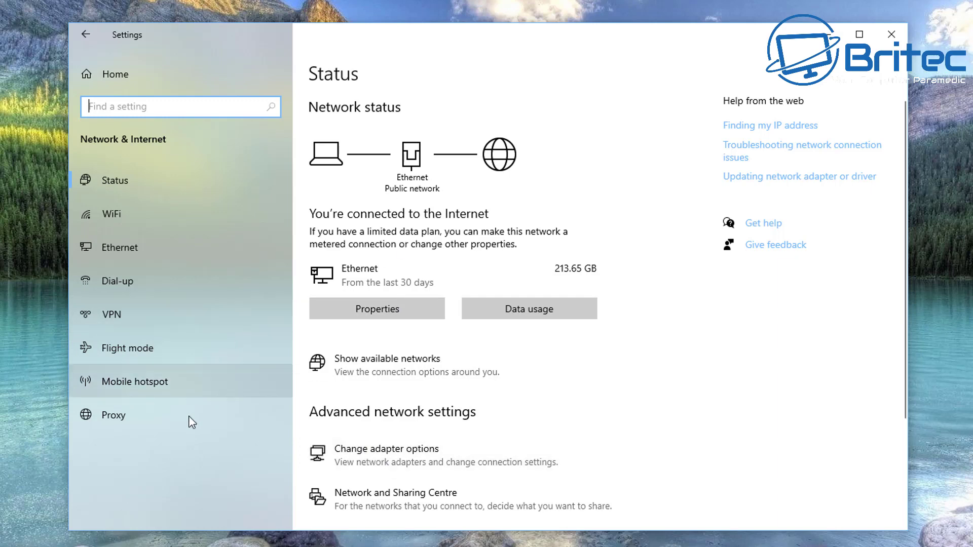
- Open the Ethernet adapter's Properties and select Internet Protocol Version 4 (TCP/IPv4)
left_click(364, 464)
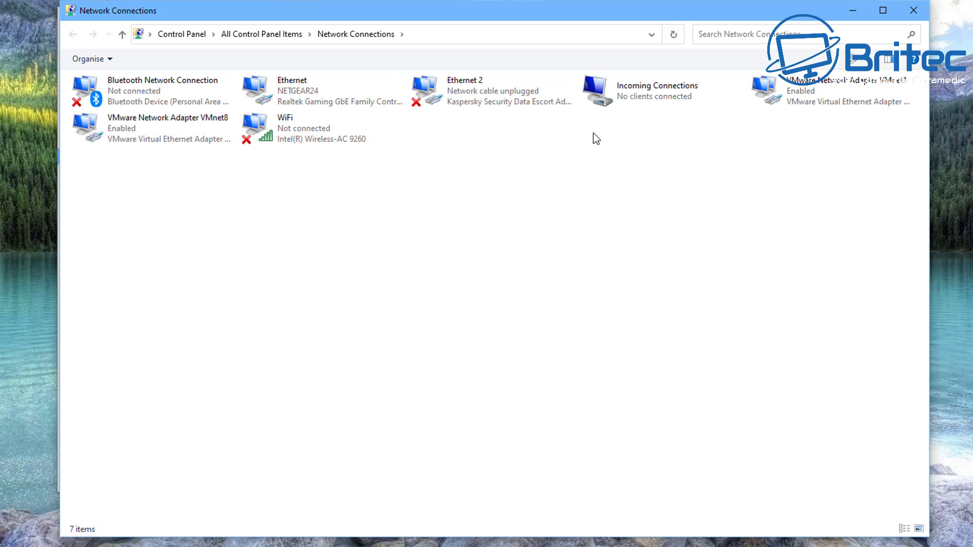
left_click(303, 98)
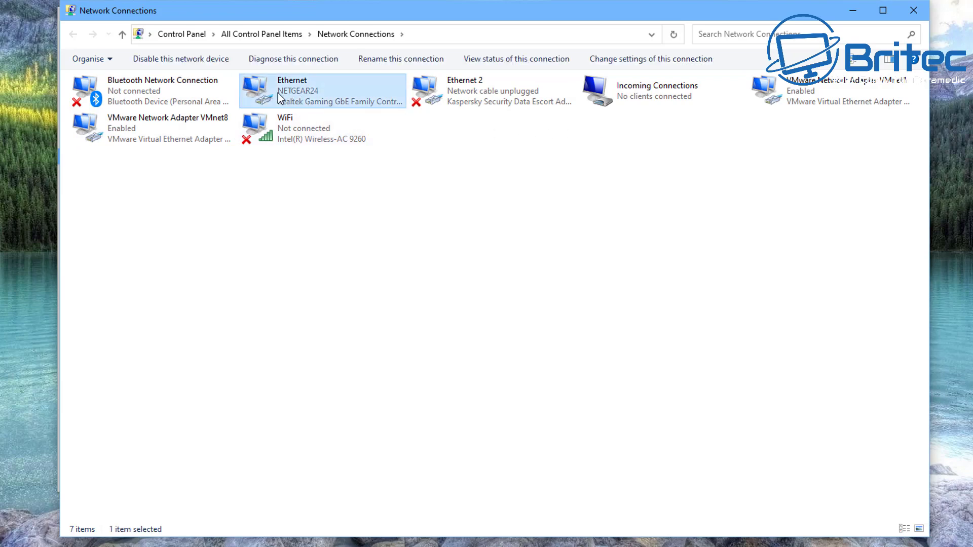
right_click(320, 88)
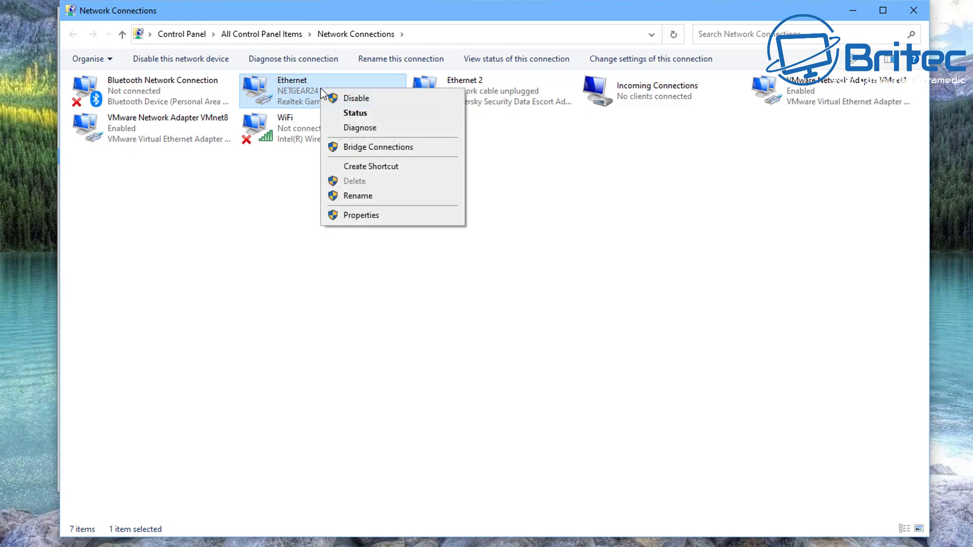
left_click(348, 216)
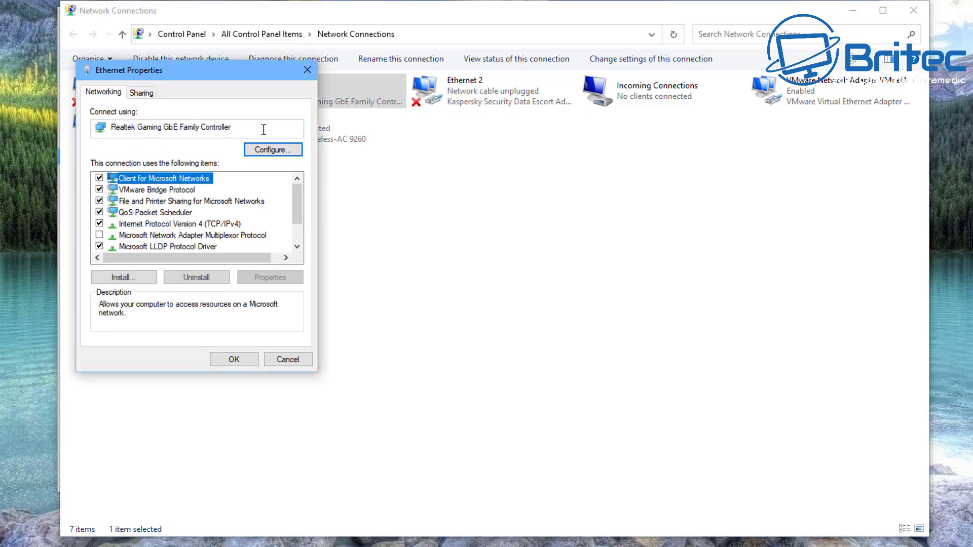
left_click_drag(226, 79, 533, 130)
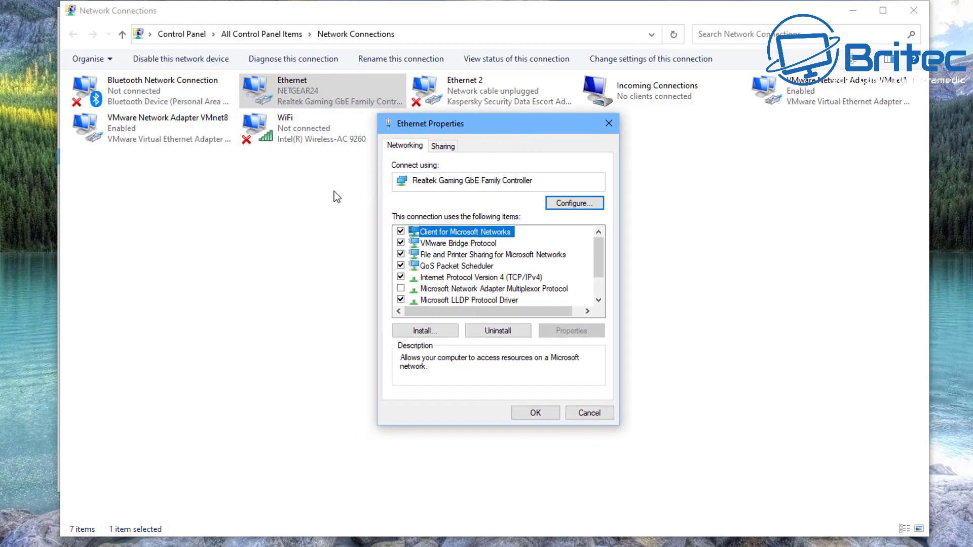
left_click(448, 278)
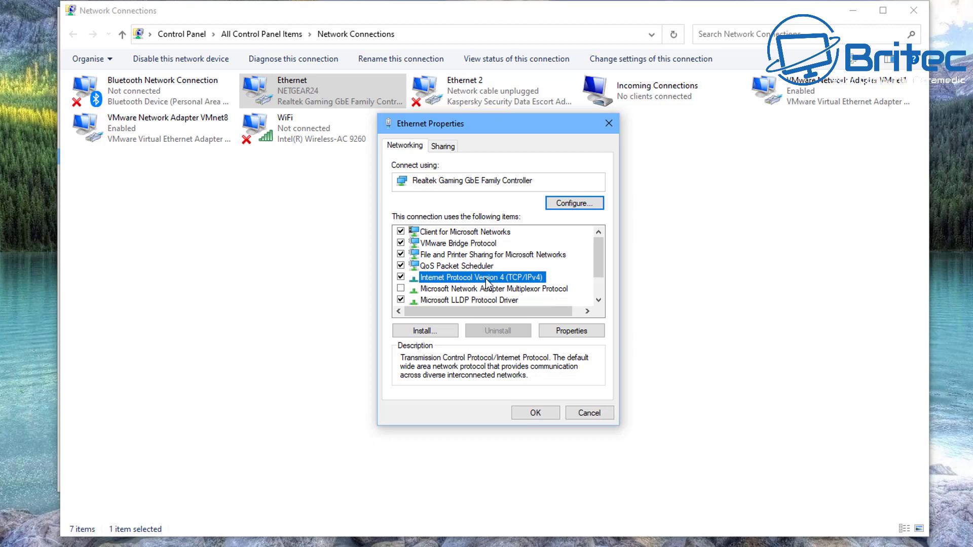
- Open the Ethernet TCP/IPv4 properties and choose 'Use the following IP address'
double_click(486, 280)
left_click_drag(519, 176, 488, 126)
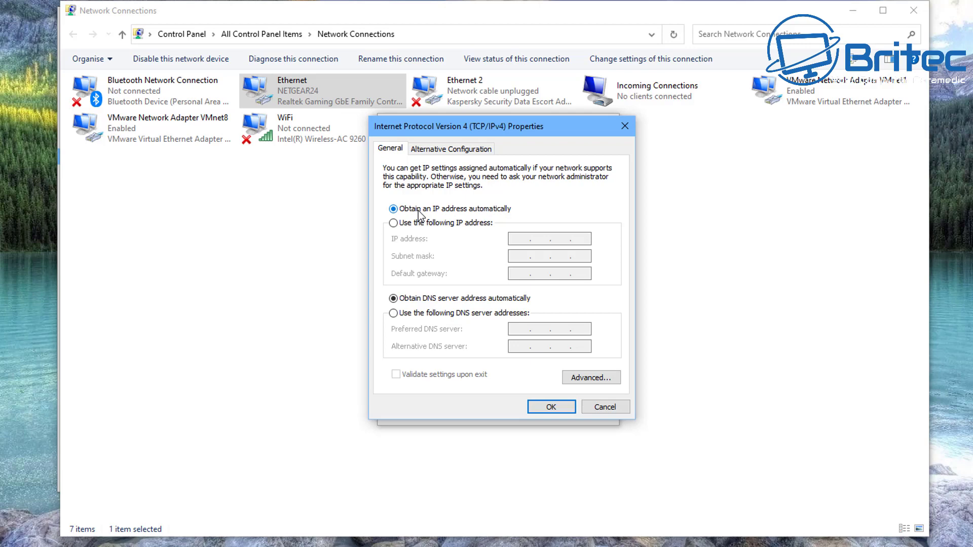
left_click(394, 226)
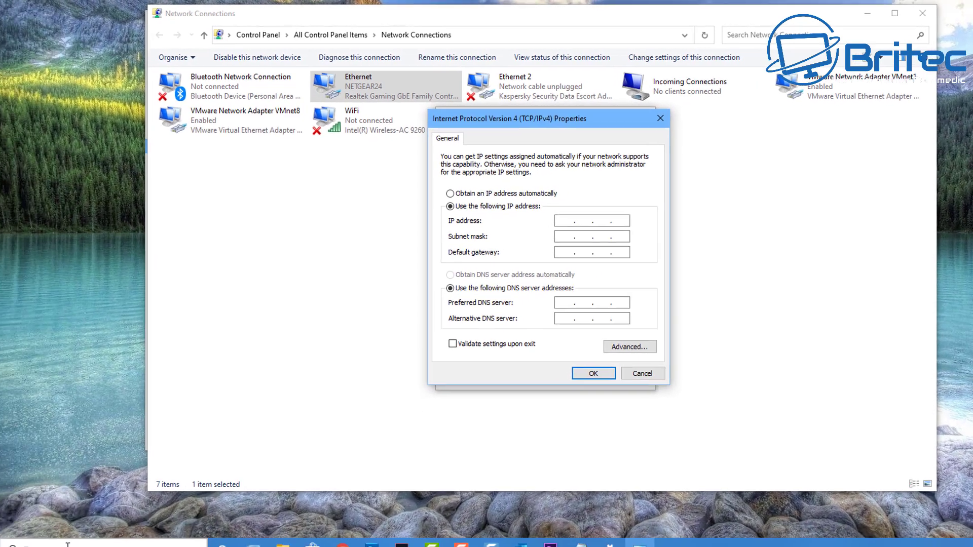
- Launch Command Prompt via search and run ipconfig to read the current IP configuration
left_click(98, 535)
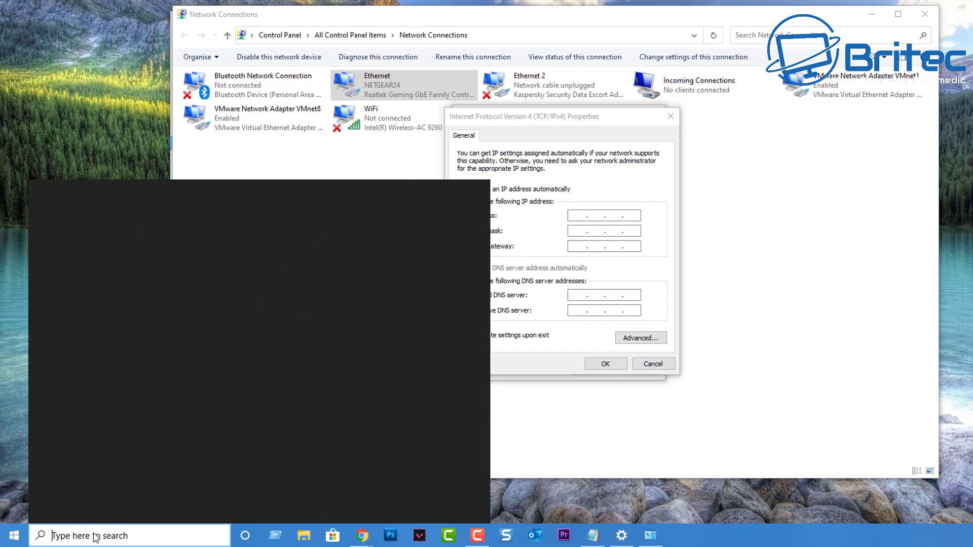
type("cmd")
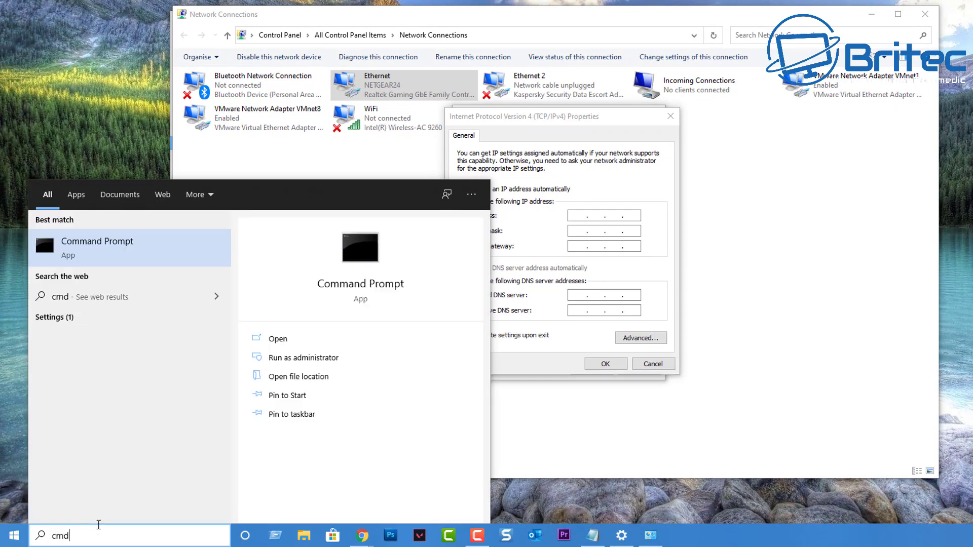
left_click(83, 251)
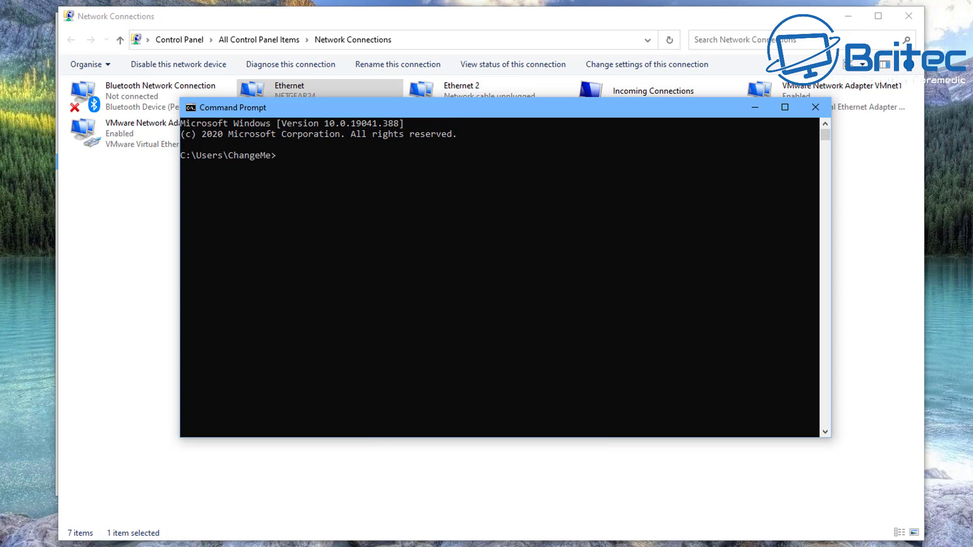
left_click(300, 218)
type("ipconfig")
key("Return")
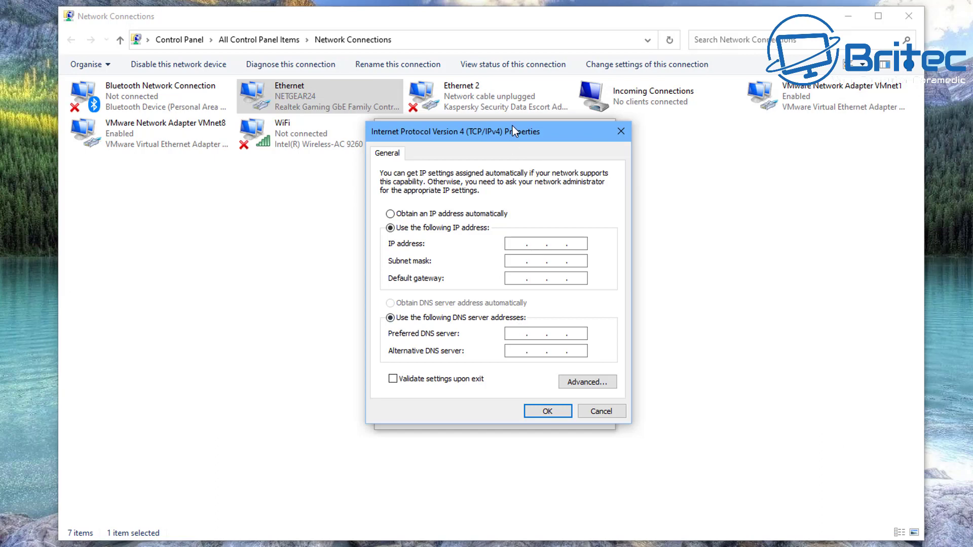
- Enter default gateway 192.168.1.1 and IP address 192.168.1.200 in the IPv4 dialog
left_click_drag(512, 126, 512, 130)
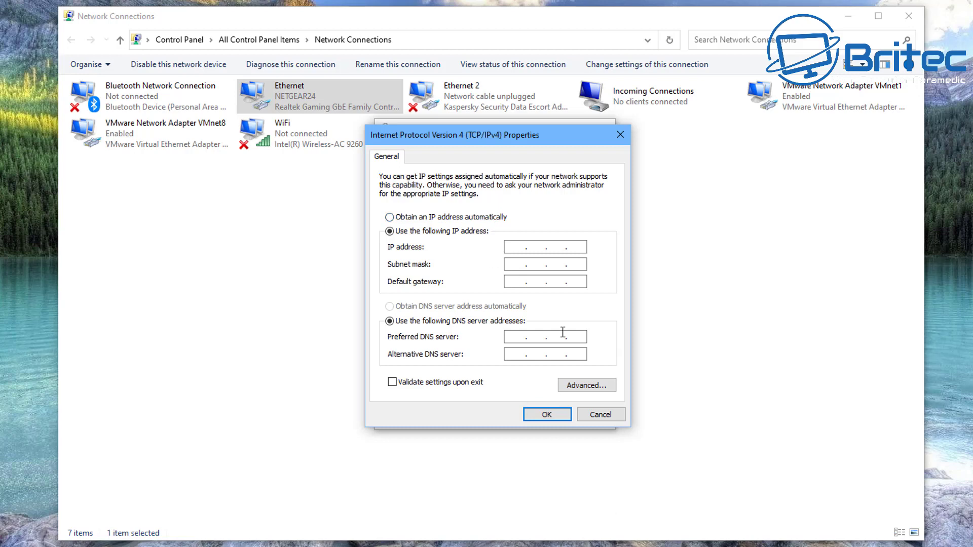
type("192 . 168 . 1 . 1")
left_click(512, 247)
type("192.168.1.200")
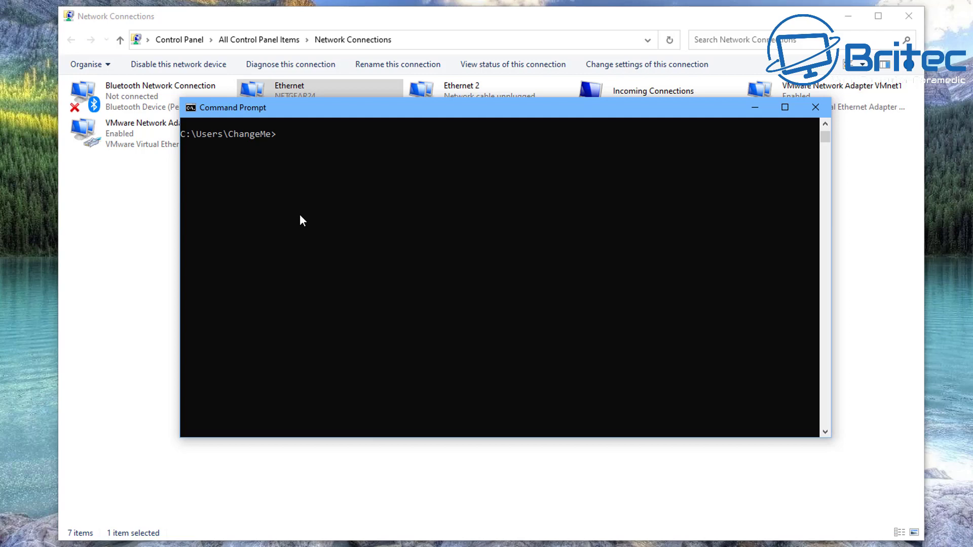
- Ping 192.168.1.200 to confirm nothing answers, then list the ARP table with arp -a
type("ping 192.168.1.200")
key("Return")
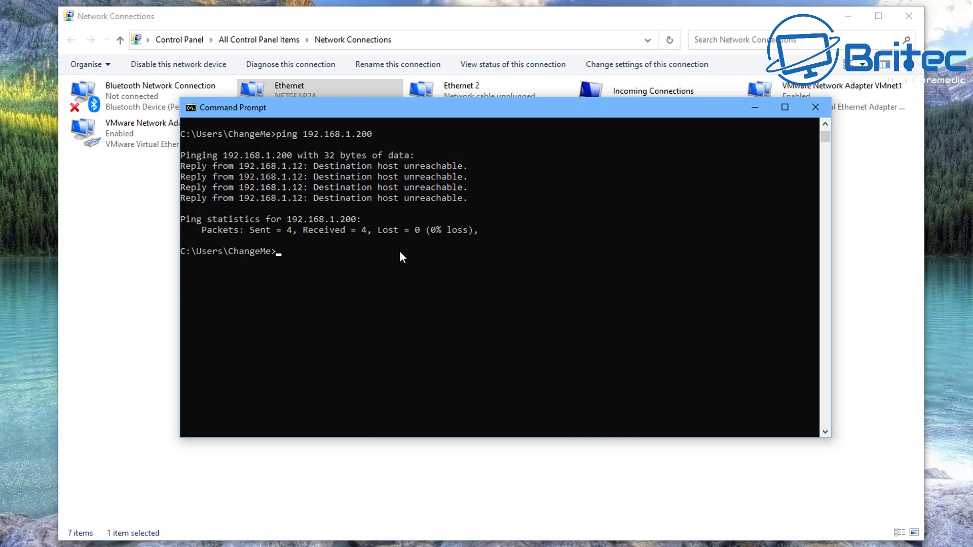
type("arp -a")
key("Return")
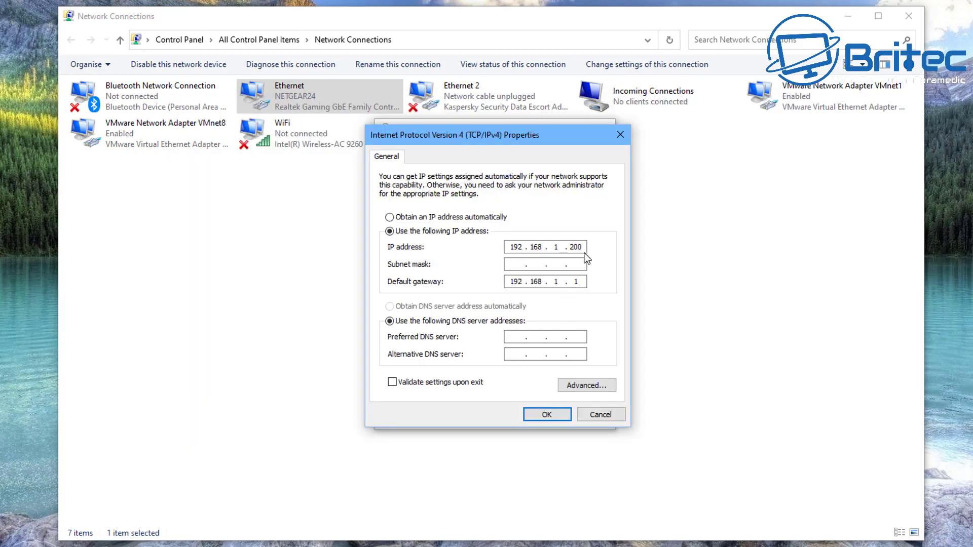
- Set subnet mask 255.255.255.0, DNS servers 8.8.8.8 and 4.4.4.4, and confirm both dialogs
left_click(584, 264)
left_click(511, 336)
type("8 . 8 . 8 . 8")
left_click(514, 354)
type("4.4.4.4")
left_click(545, 416)
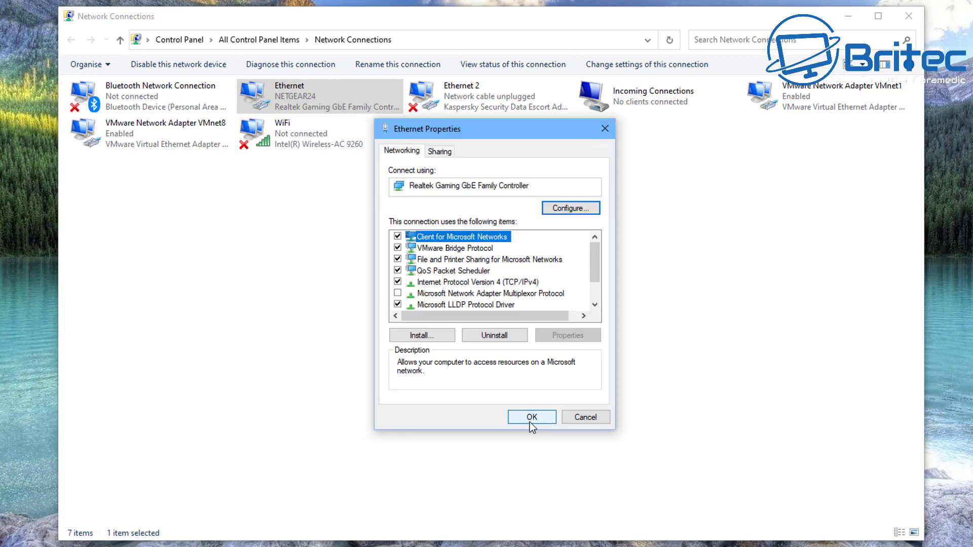
left_click(530, 422)
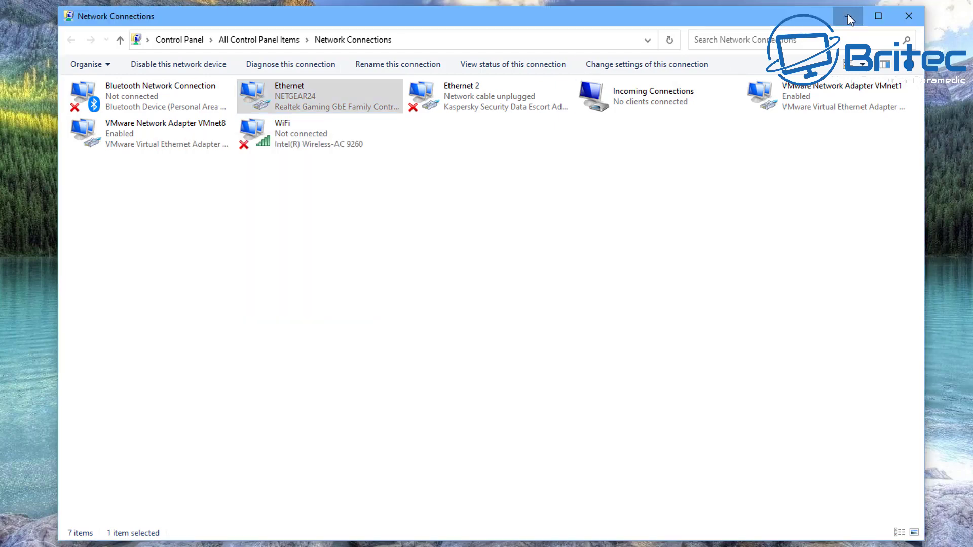
- Run ping google.com in Command Prompt and check for four replies with 0% loss
left_click(847, 16)
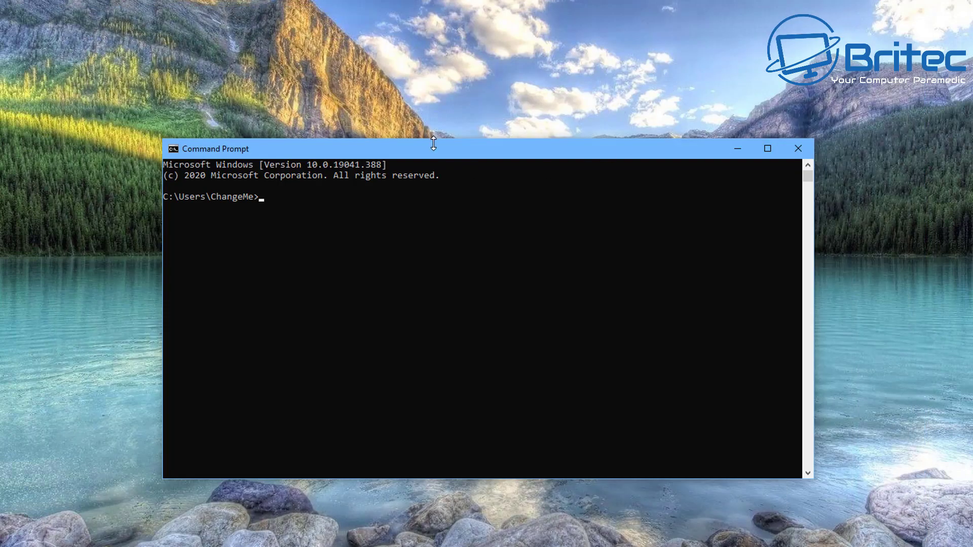
left_click_drag(436, 153, 439, 147)
left_click(286, 201)
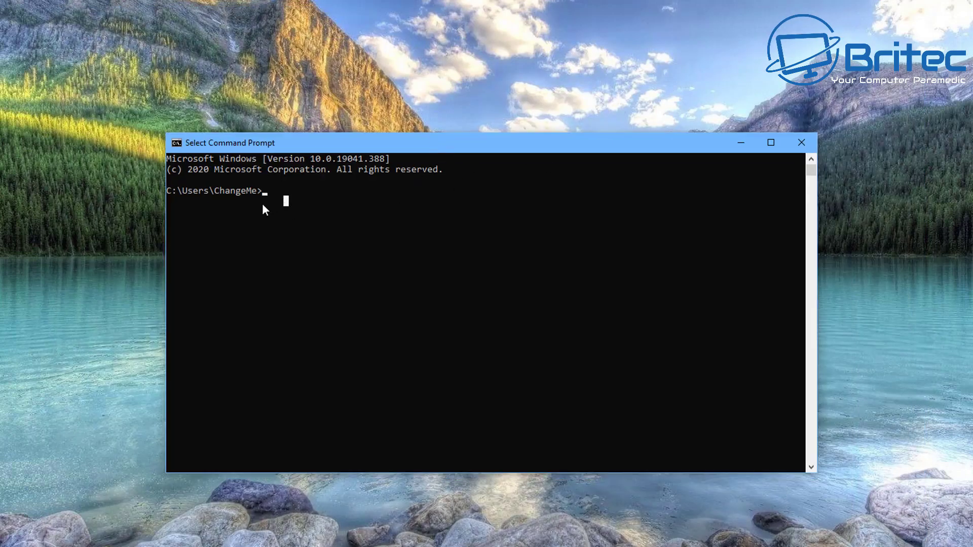
key("Escape")
type("ping goog")
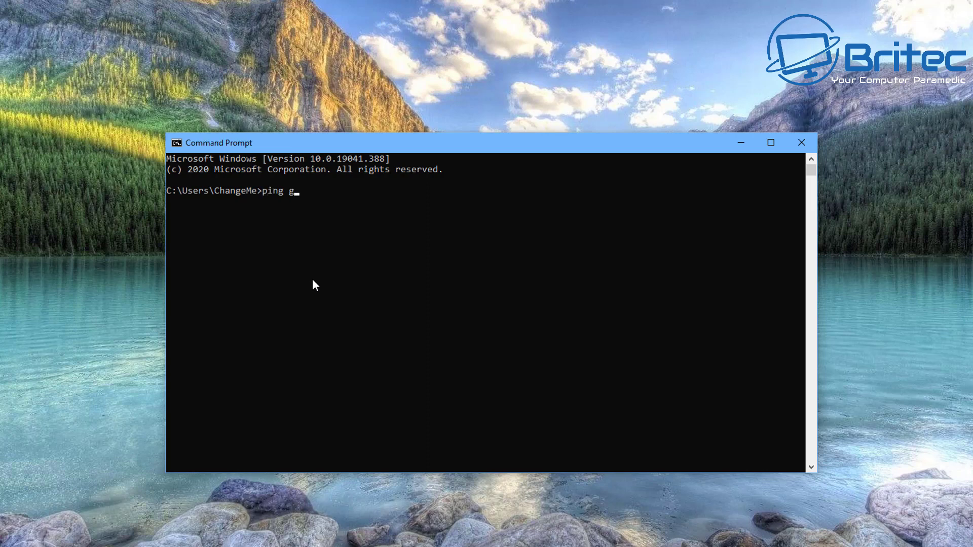
type("le.com")
key("Return")
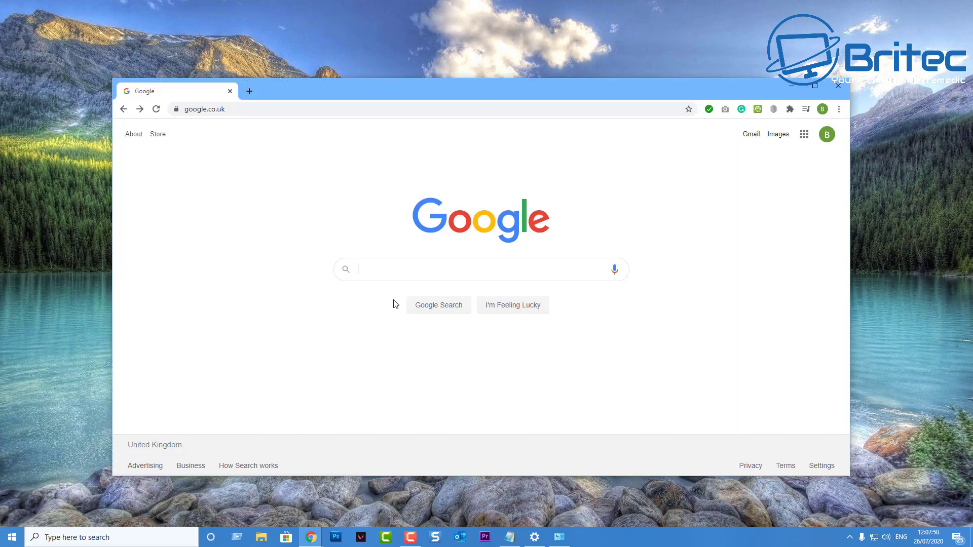
- Search Google for 'bbc' in Chrome, then minimize the browser
type("bbc")
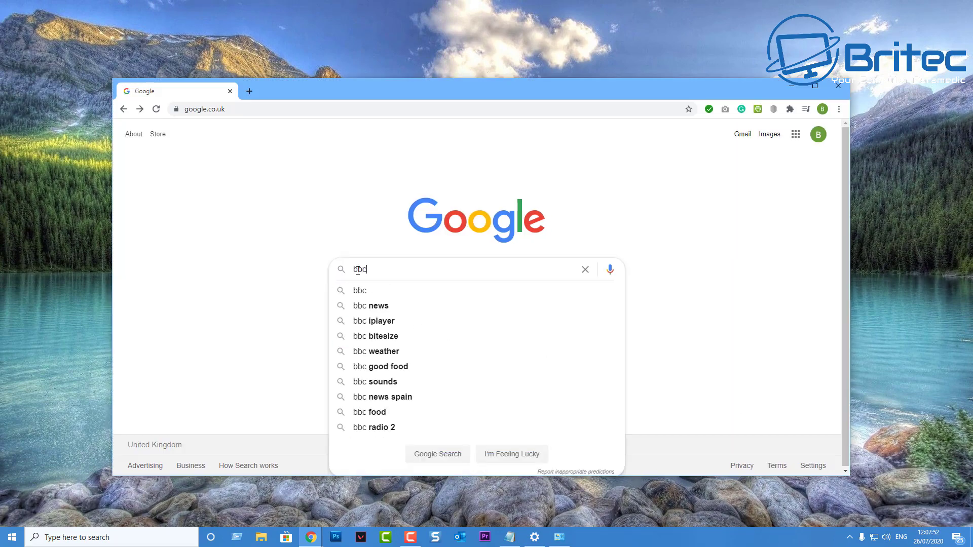
key("Return")
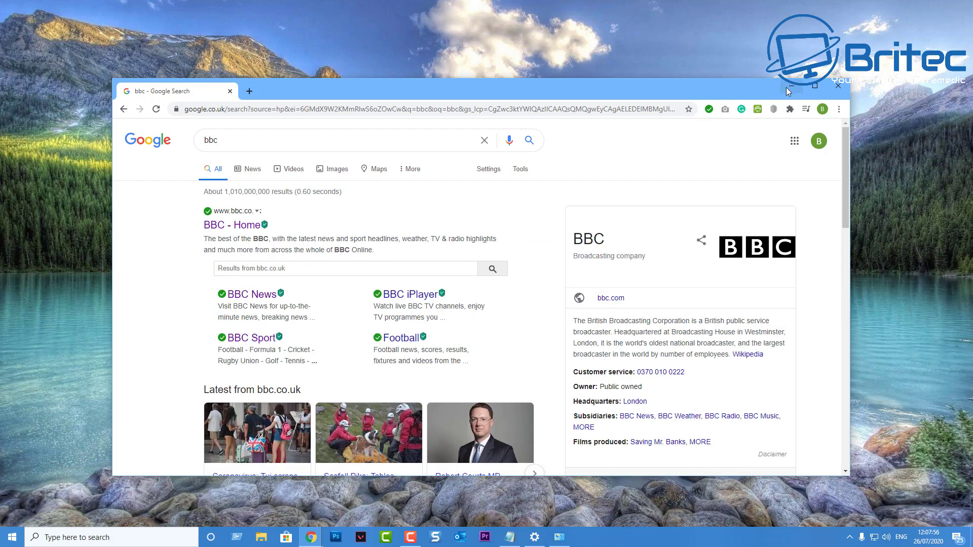
left_click(791, 86)
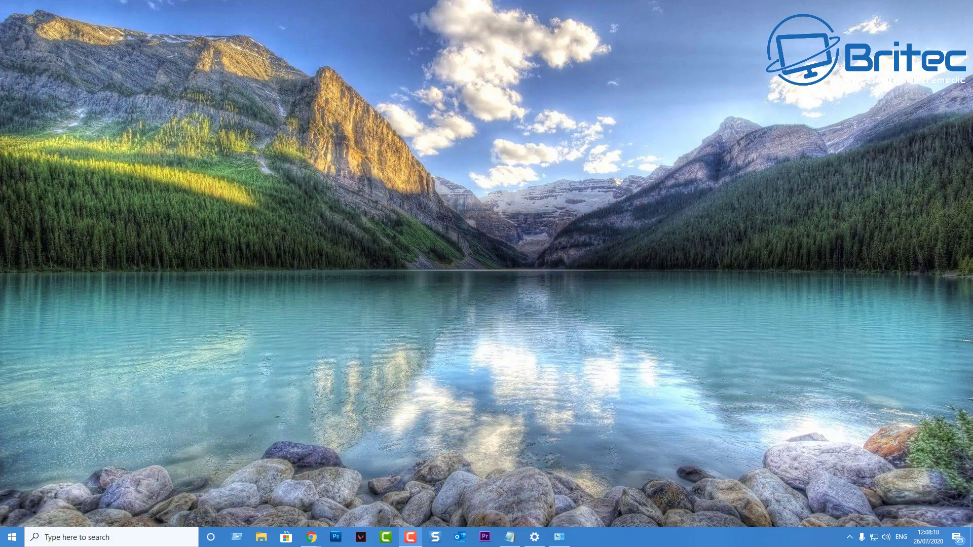
- Open Network Connections through Settings > Network & Internet > Change adapter options
left_click(12, 537)
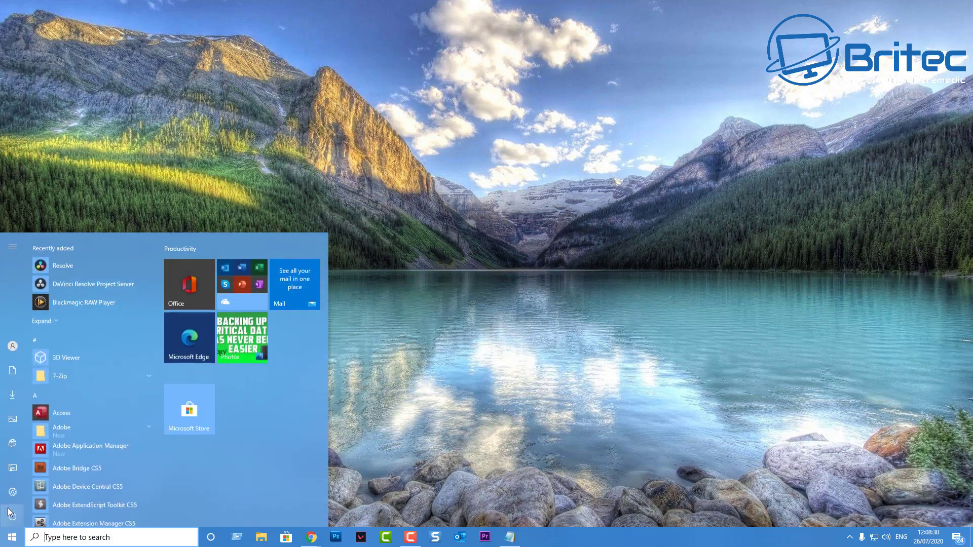
left_click(7, 497)
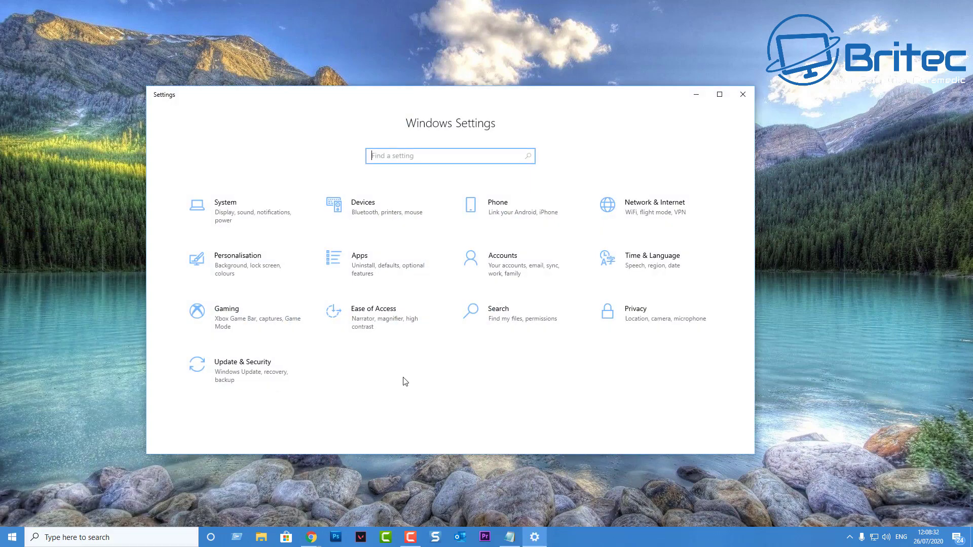
left_click(642, 209)
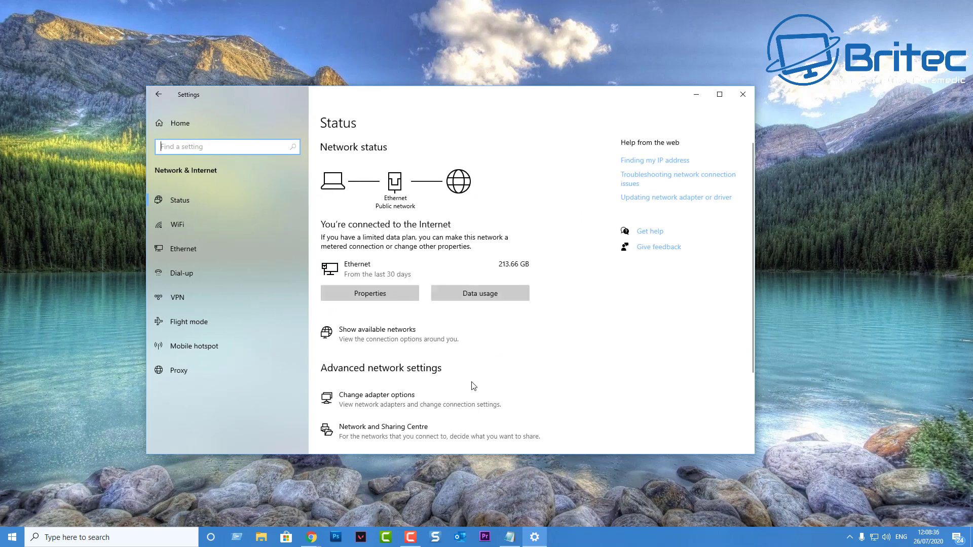
left_click(369, 398)
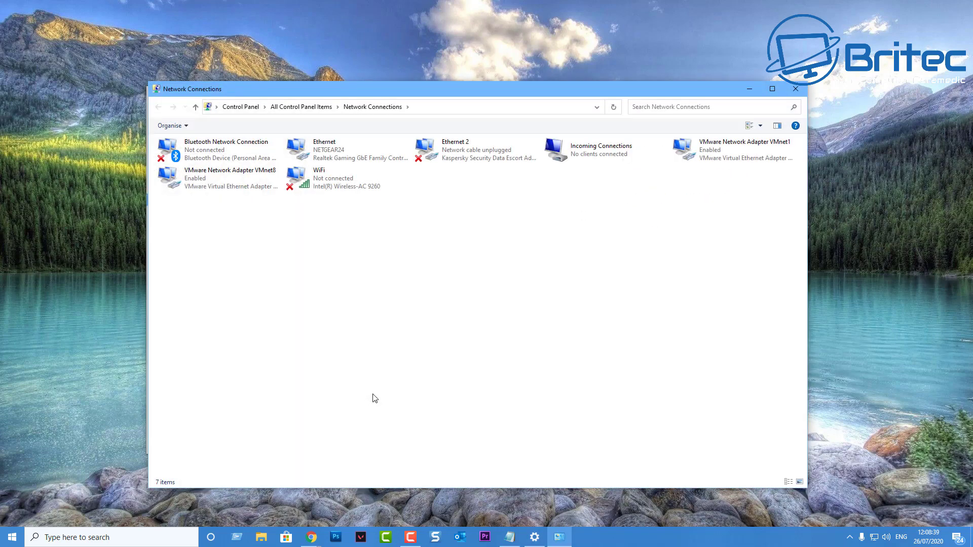
- Set Ethernet's TCP/IPv4 to obtain IP address and DNS servers automatically, then save and close
double_click(344, 162)
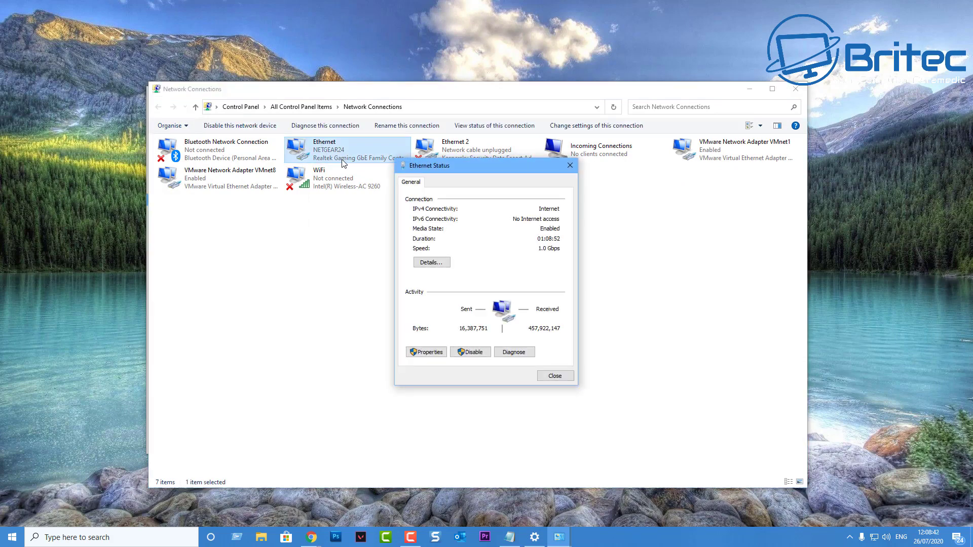
left_click(419, 353)
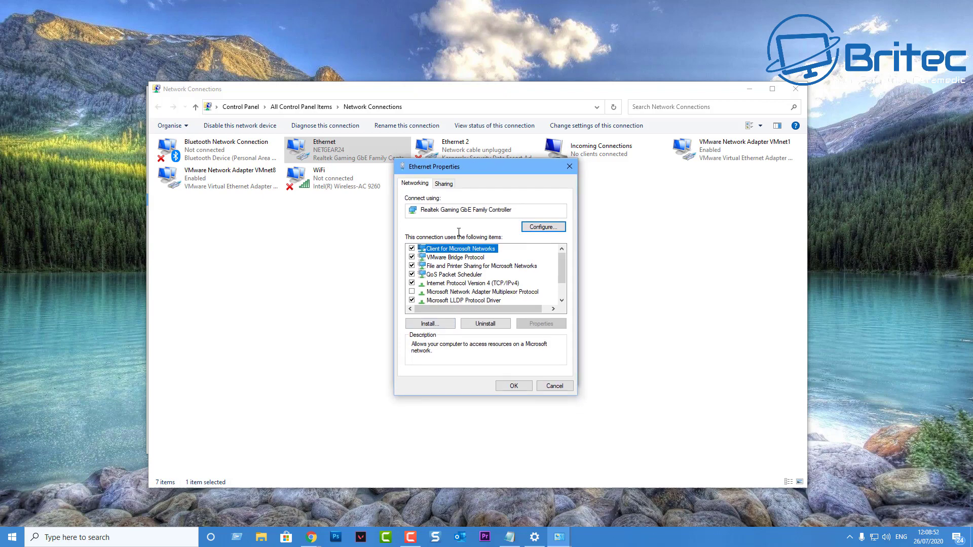
double_click(454, 284)
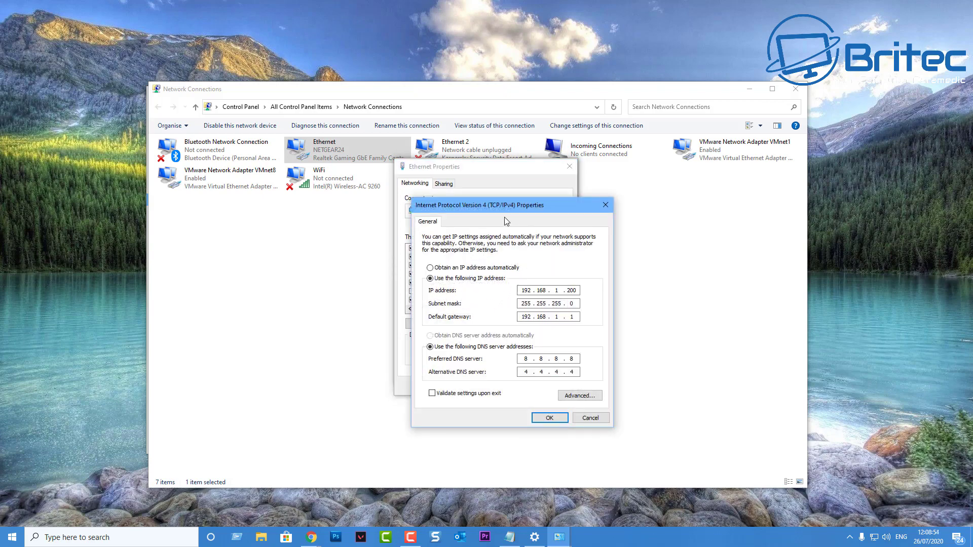
left_click_drag(506, 210, 483, 177)
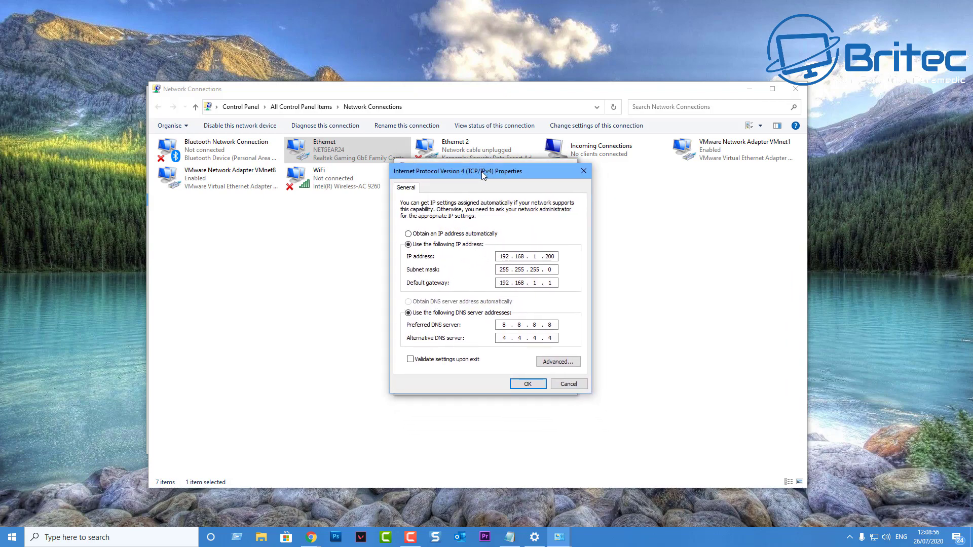
left_click(409, 233)
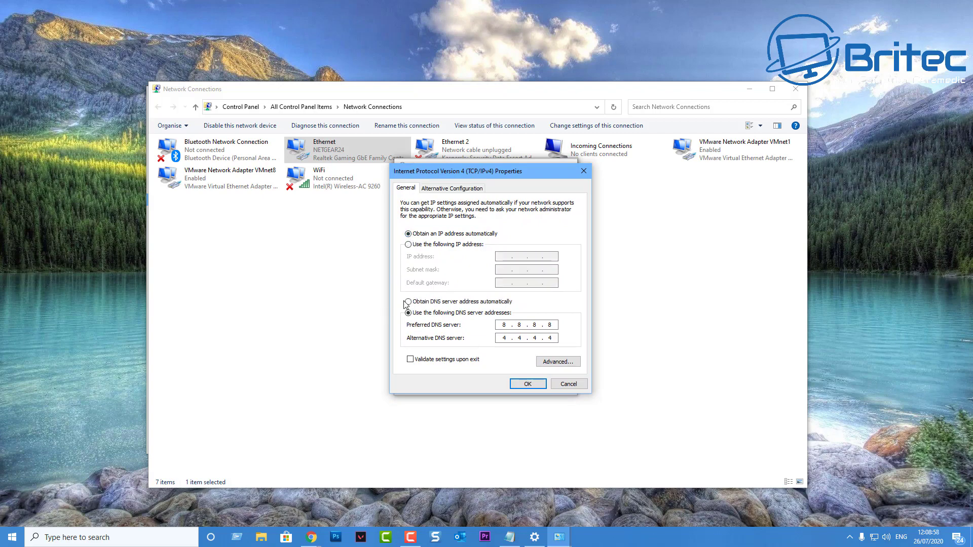
left_click(408, 302)
left_click(524, 384)
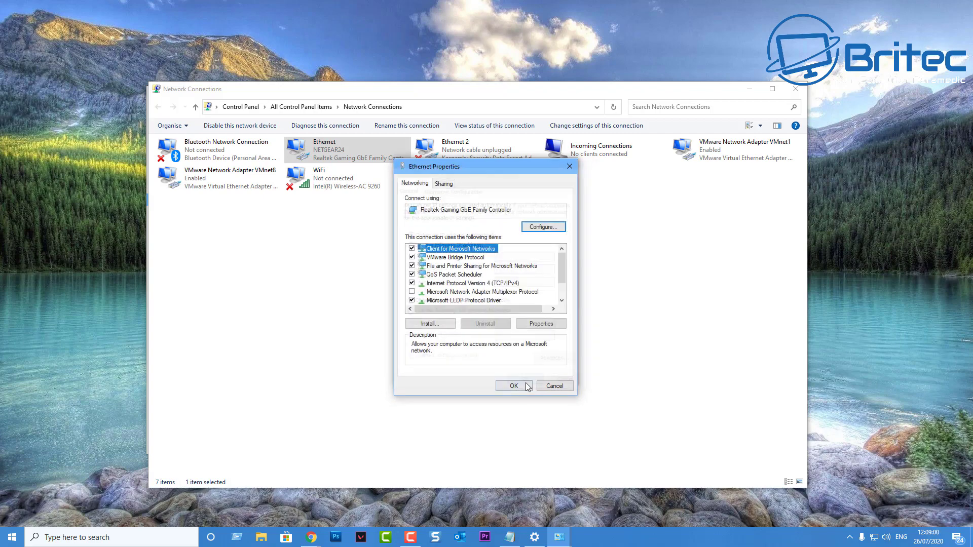
left_click(512, 388)
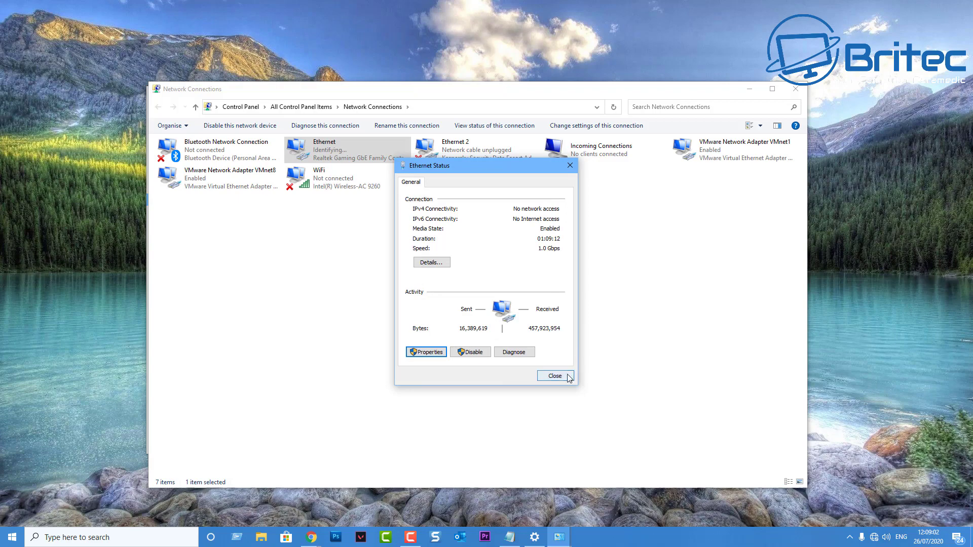
left_click(554, 376)
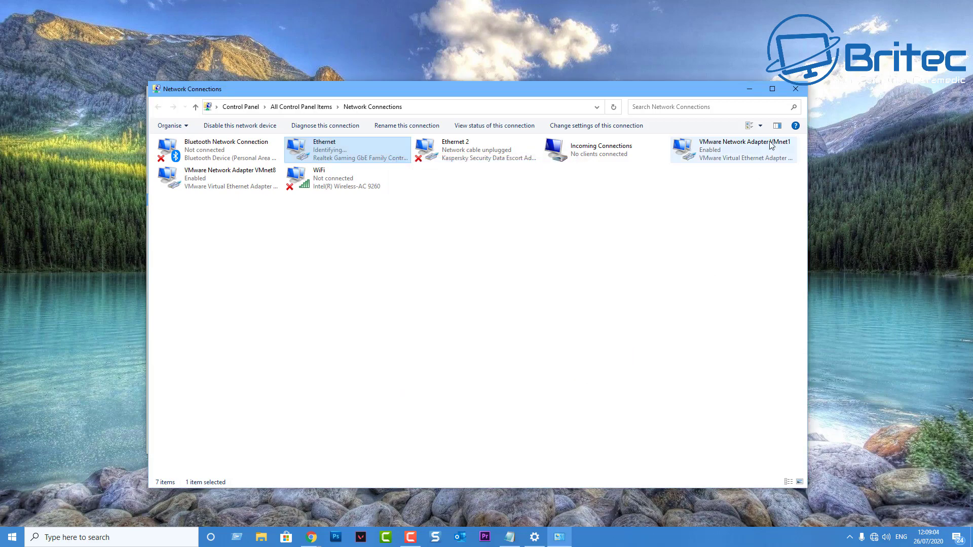
- Close the Network Connections window and the Settings window
left_click(795, 91)
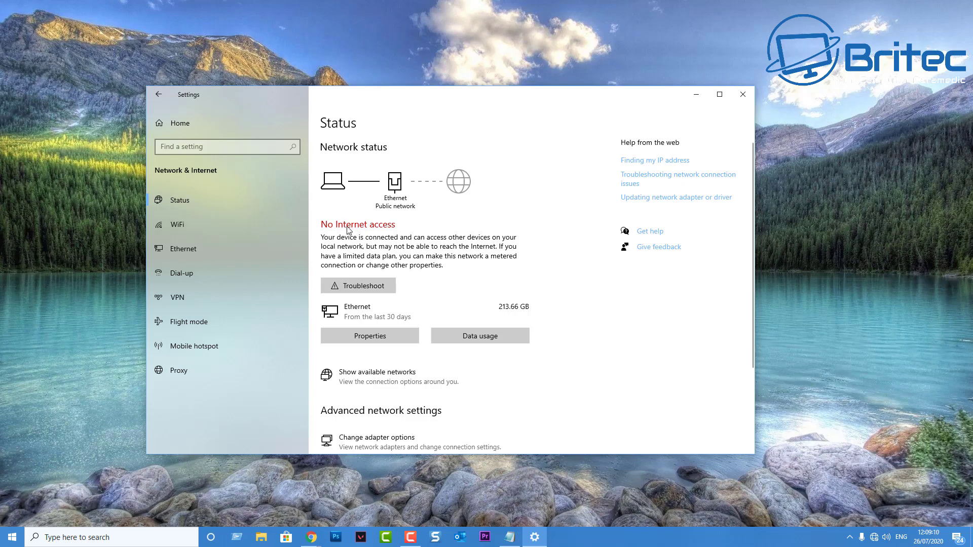
left_click(741, 95)
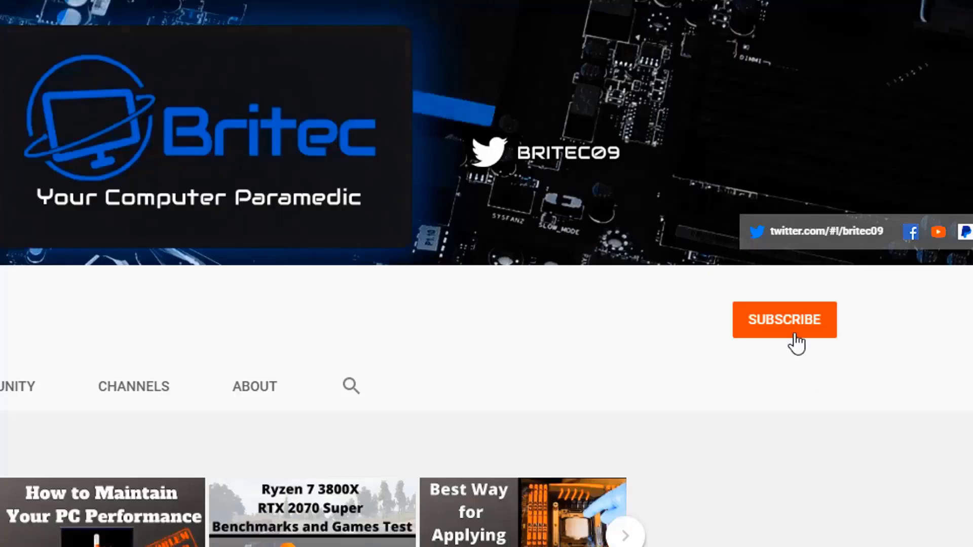
- Subscribe to the Britec channel and set its bell notifications to All
left_click(796, 336)
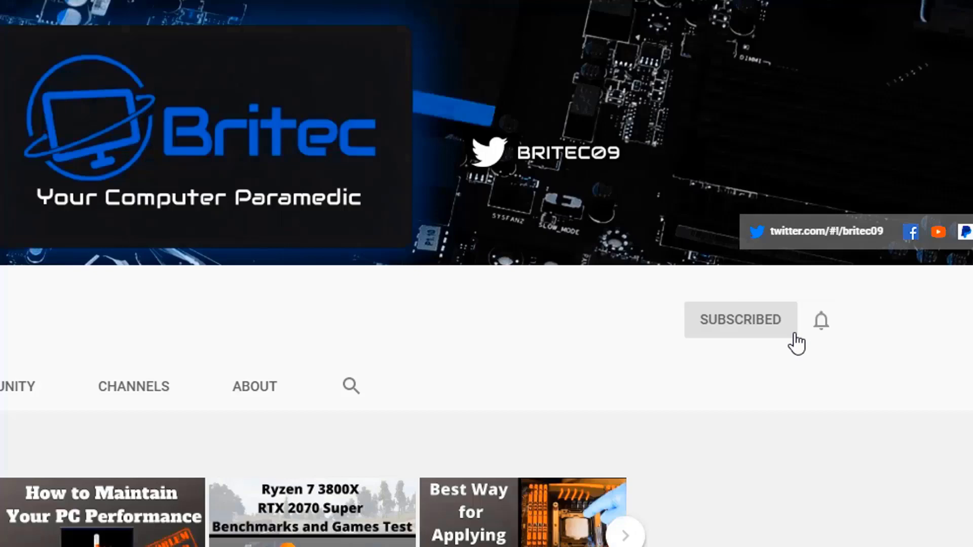
left_click(822, 324)
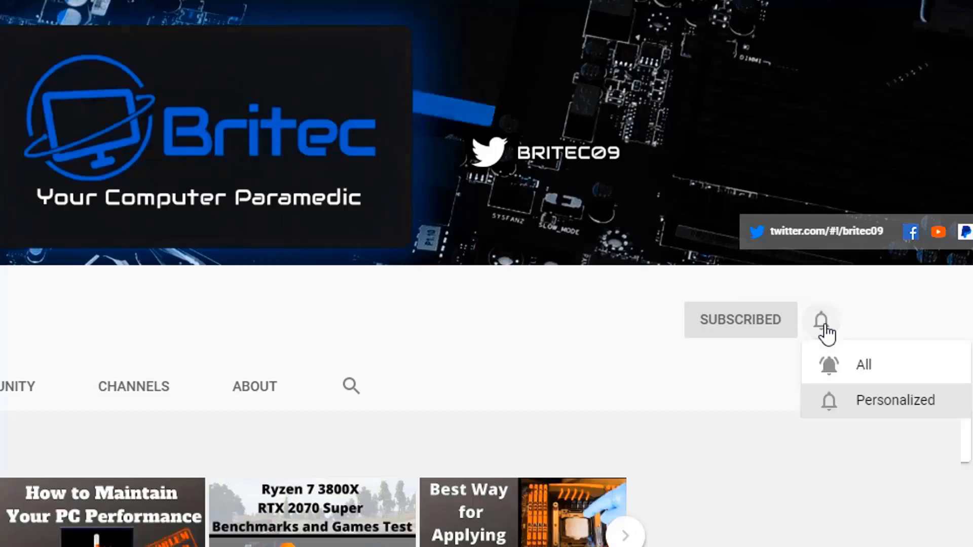
left_click(846, 369)
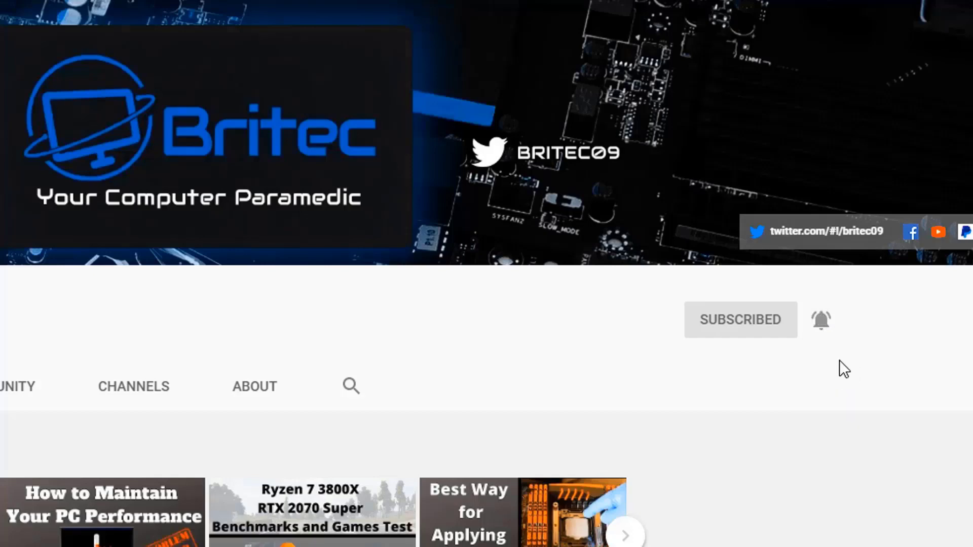